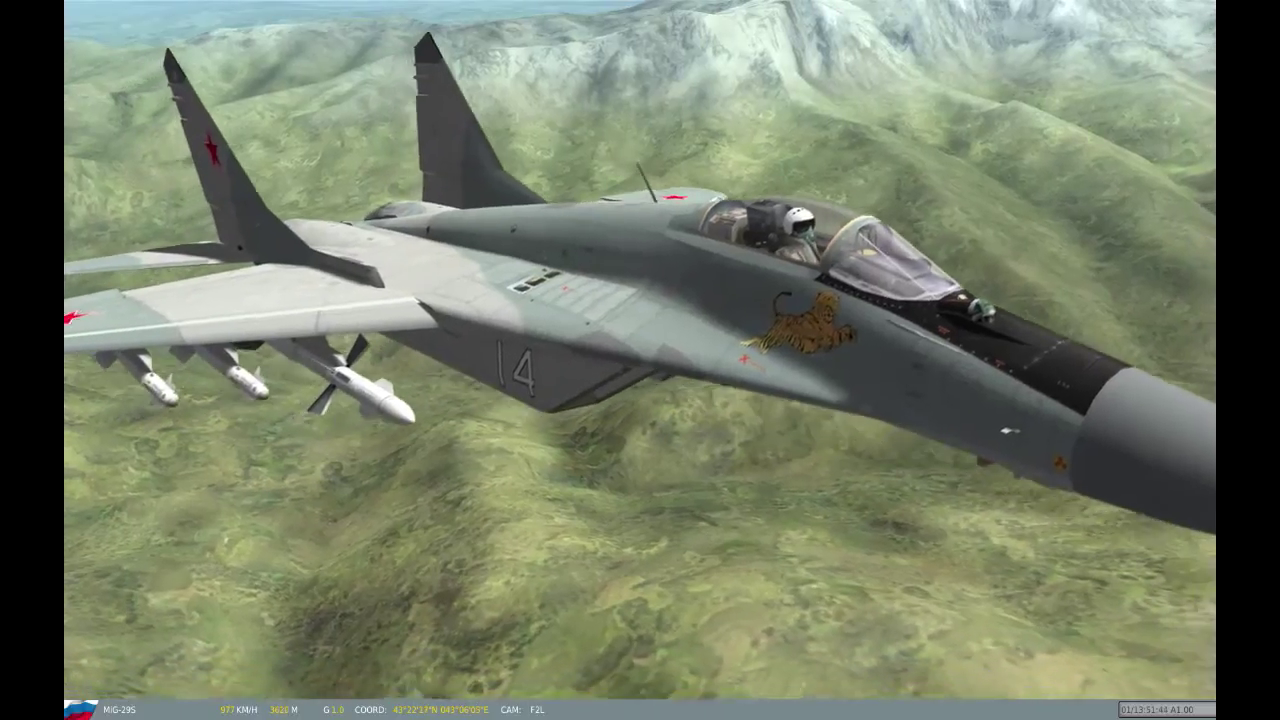
Step: Switch the MiG-29S camera between the F3 fly-by and F2 chase views
{"action": "key", "text": "F3"}
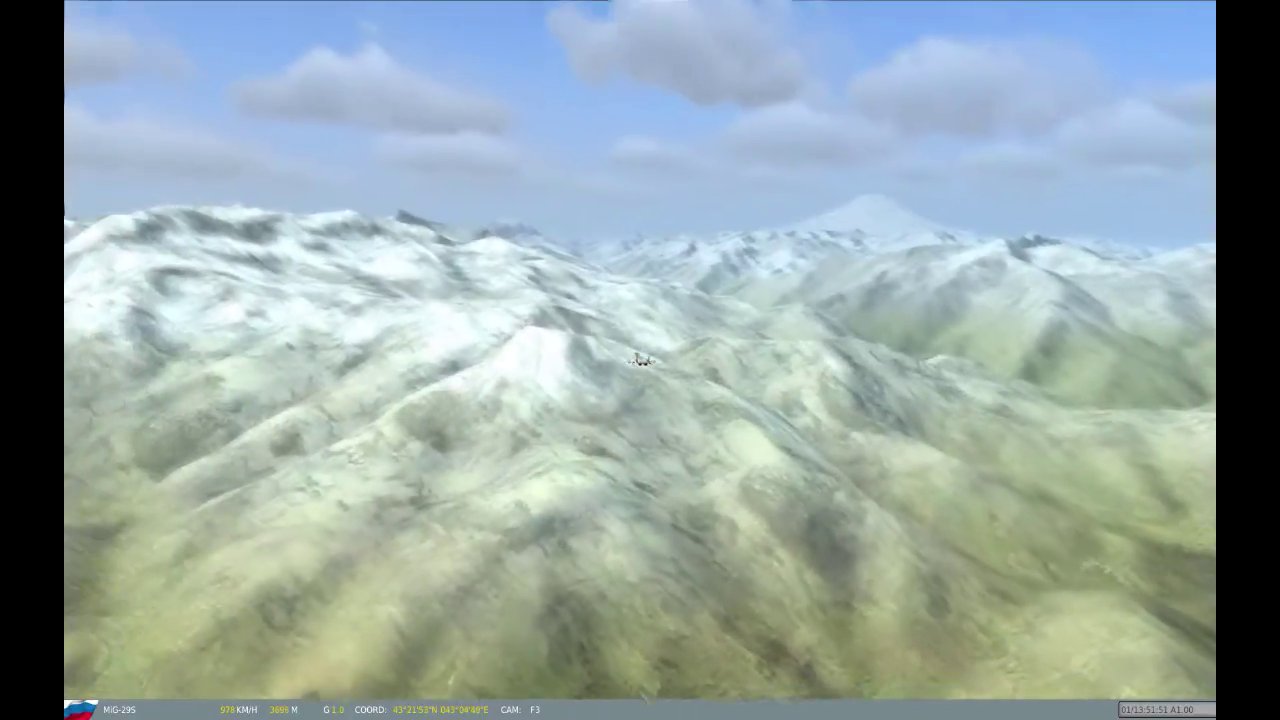
{"action": "key", "text": "F2"}
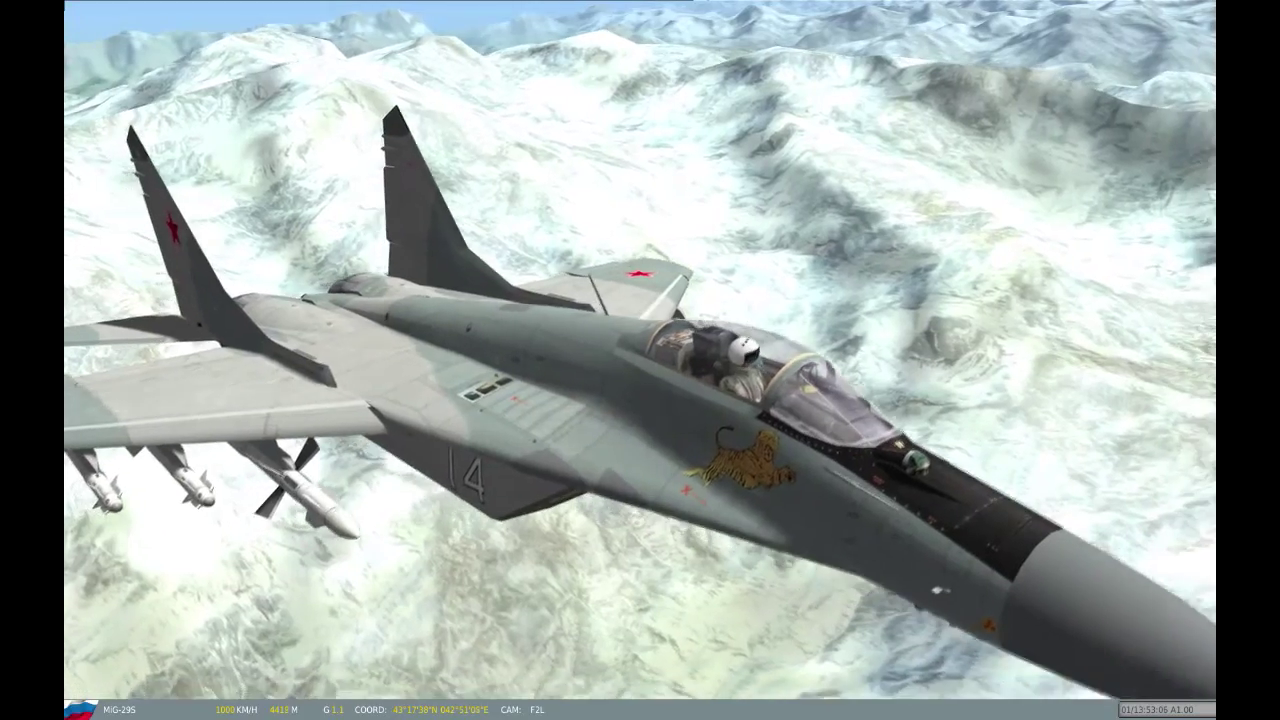
{"action": "key", "text": "F3"}
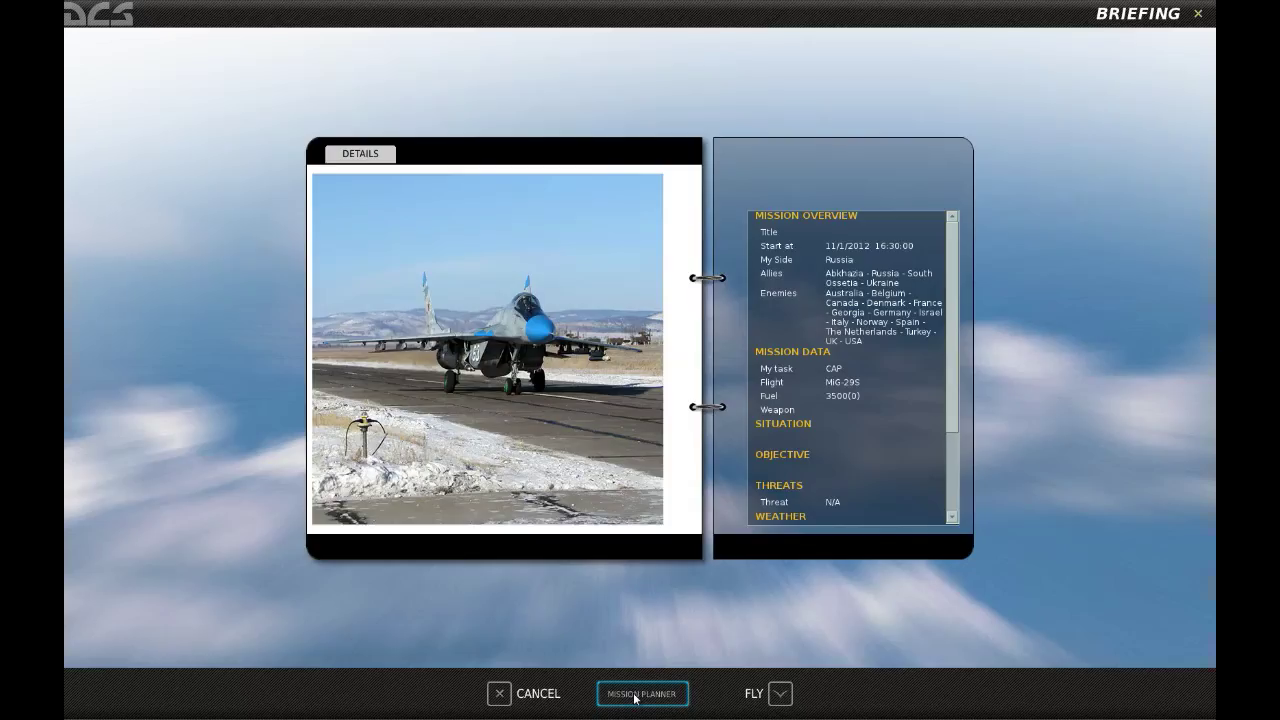
Step: Browse the MiG-29S waypoints from Kutaisi to landing, check the Su-25T route, then reselect the MiG-29S
{"action": "left_click", "coordinate": [635, 696]}
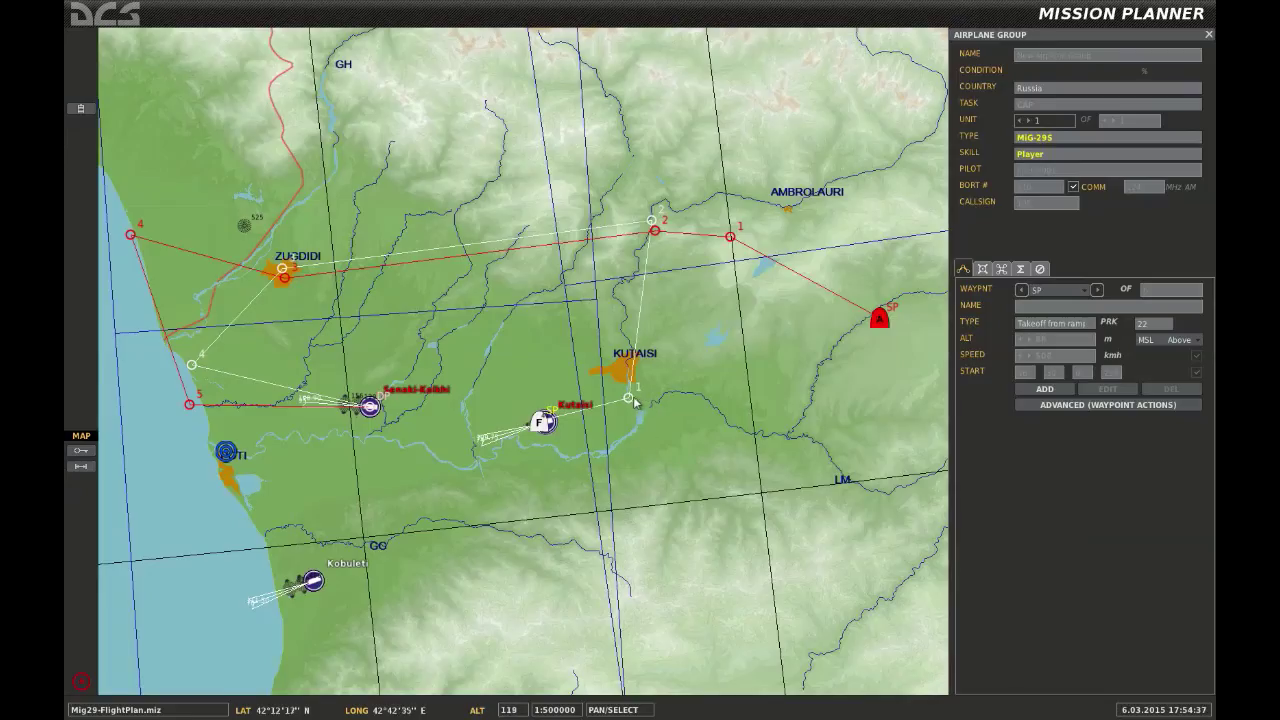
{"action": "left_click", "coordinate": [629, 399]}
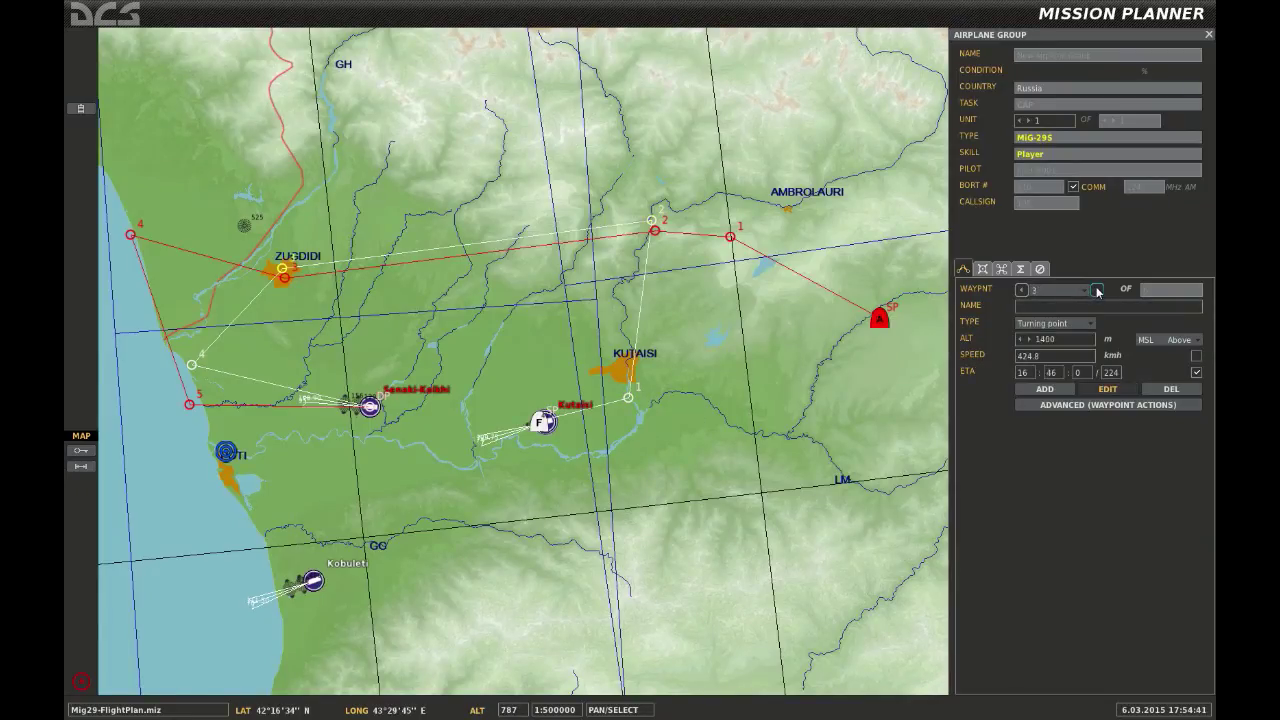
{"action": "left_click", "coordinate": [1097, 290]}
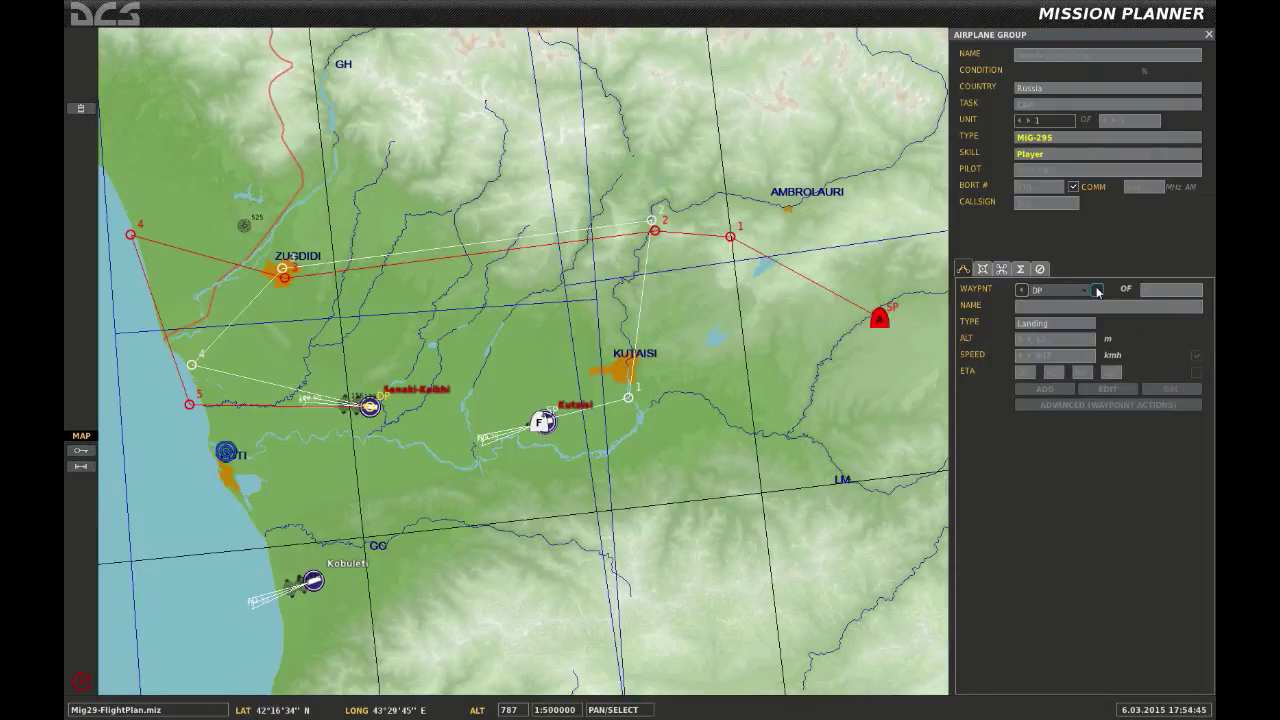
{"action": "left_click", "coordinate": [880, 322]}
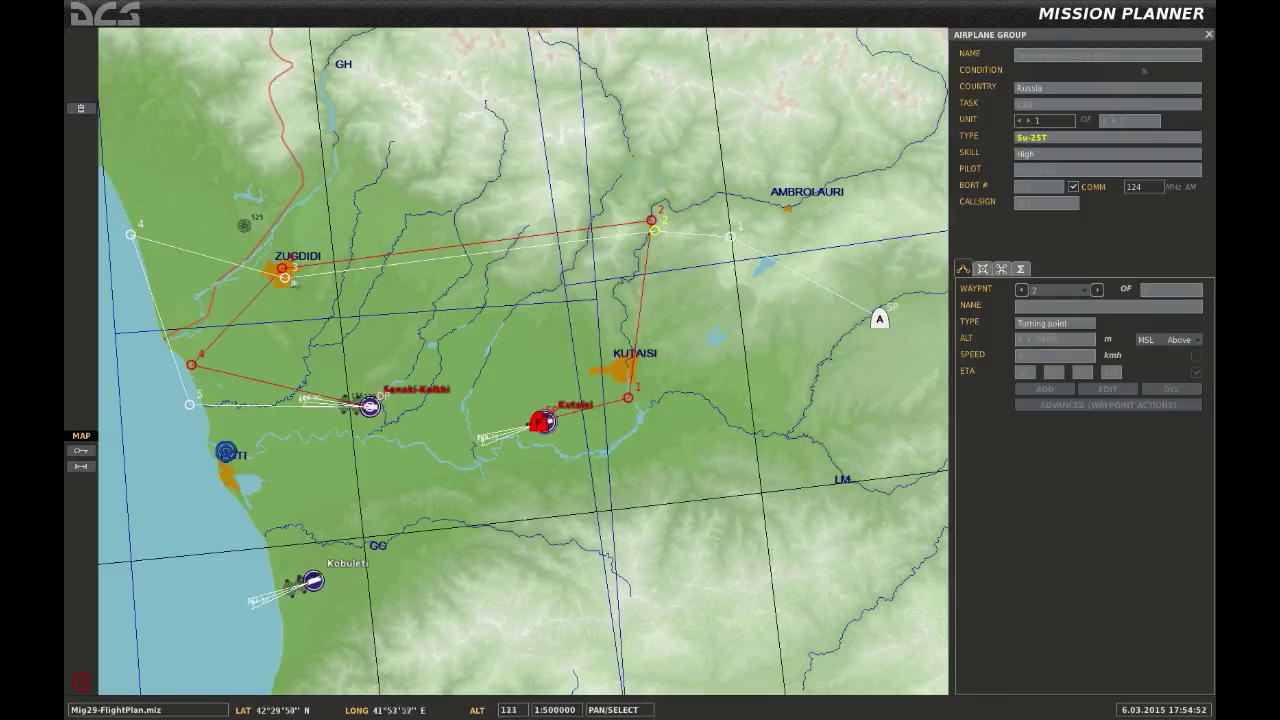
{"action": "left_click", "coordinate": [190, 408]}
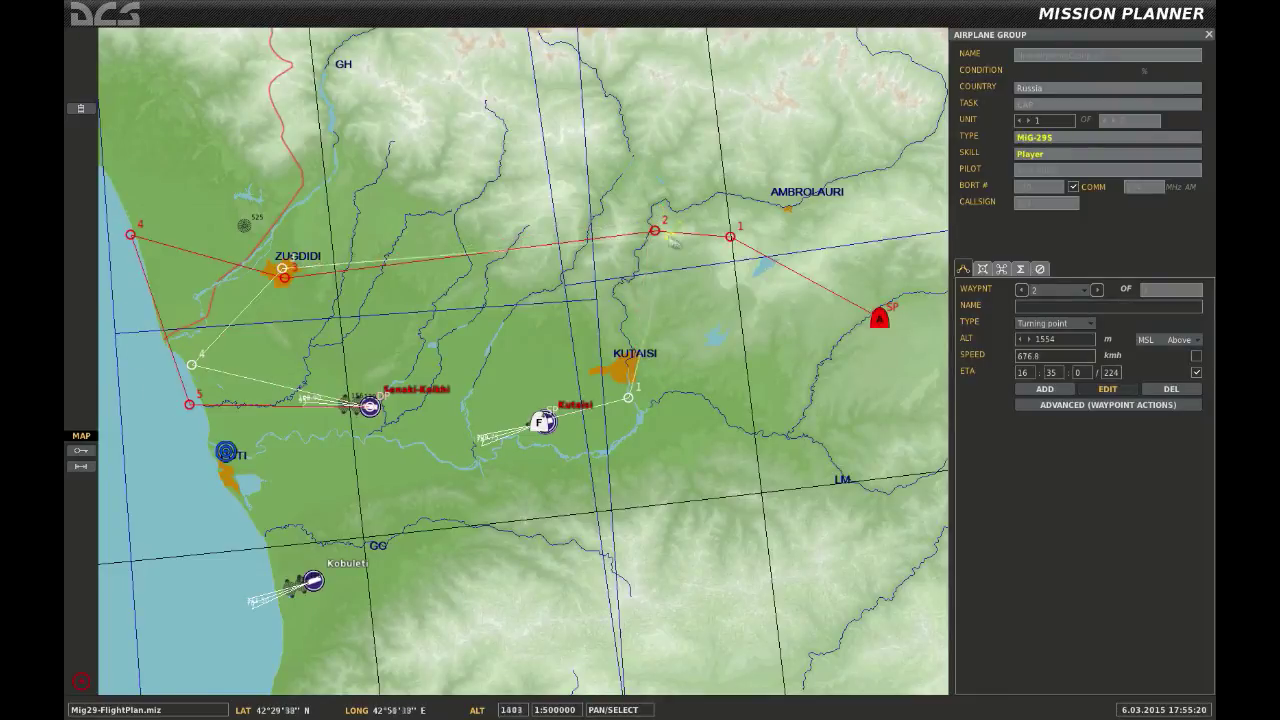
Step: Place two new waypoints, delete the new waypoint 4, and nudge waypoint 4 near Zugdidi
{"action": "left_click", "coordinate": [1044, 389]}
{"action": "left_click", "coordinate": [653, 243]}
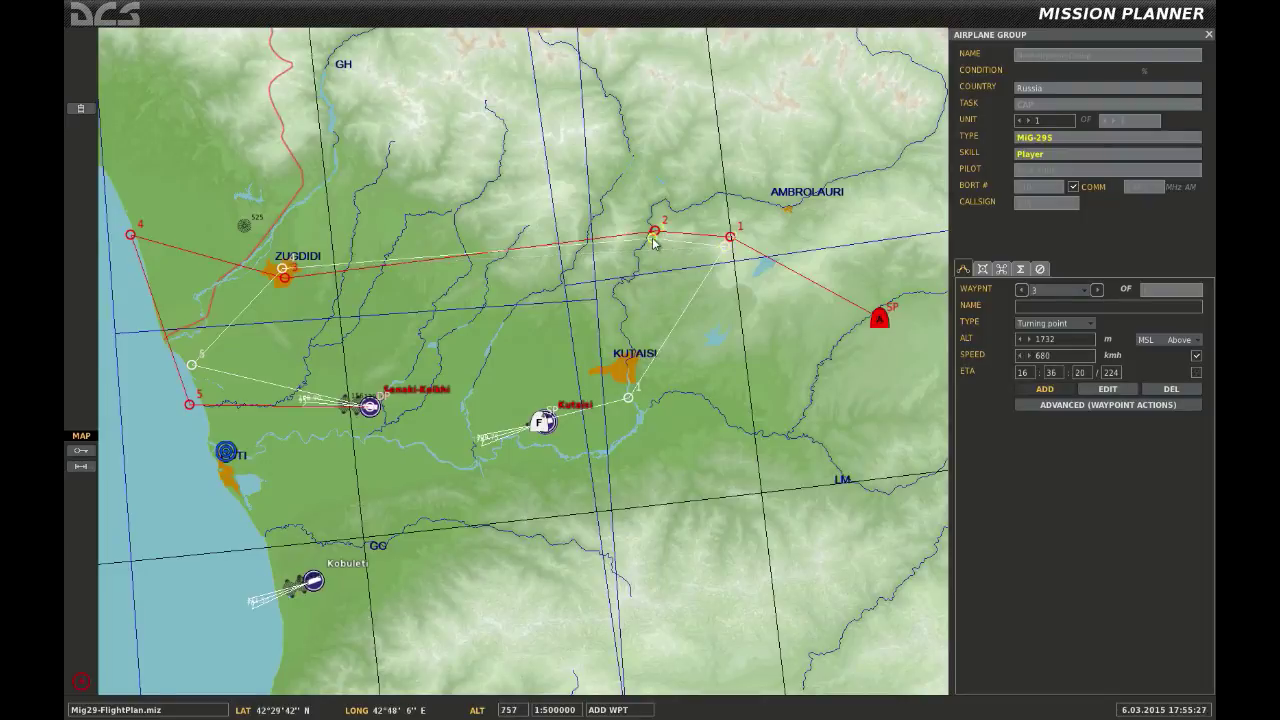
{"action": "left_click", "coordinate": [145, 226]}
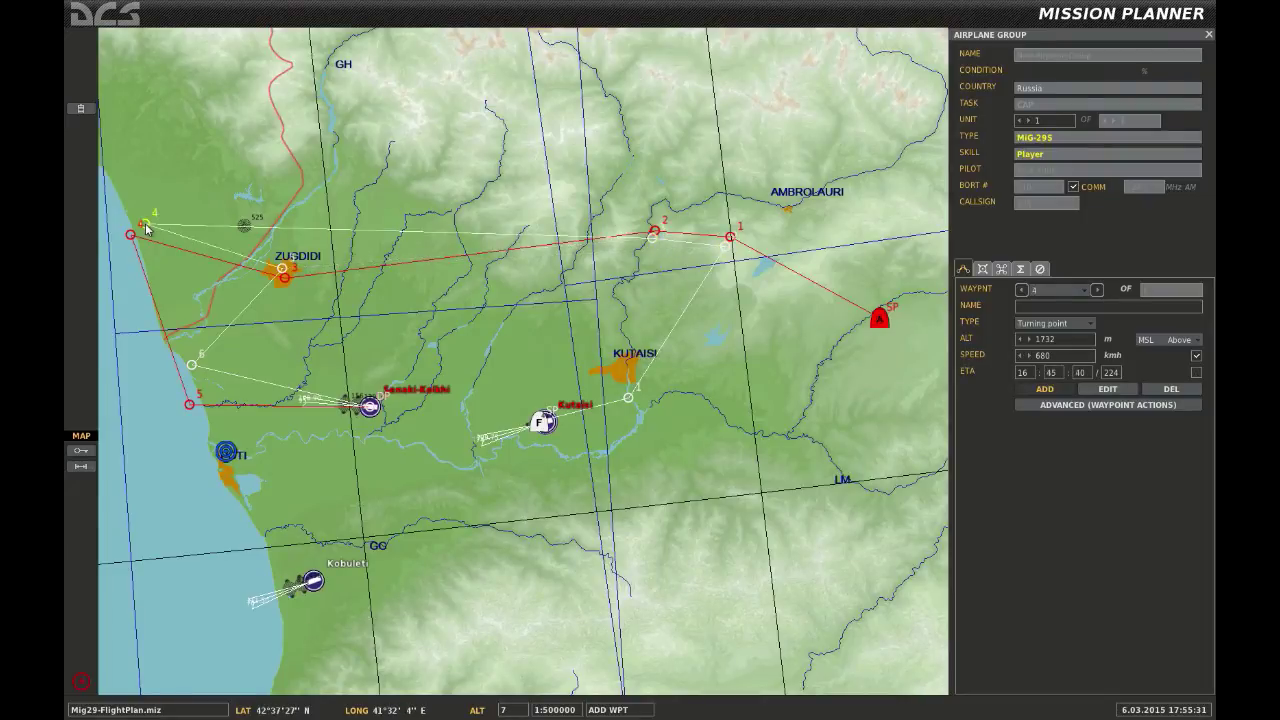
{"action": "left_click", "coordinate": [1171, 389]}
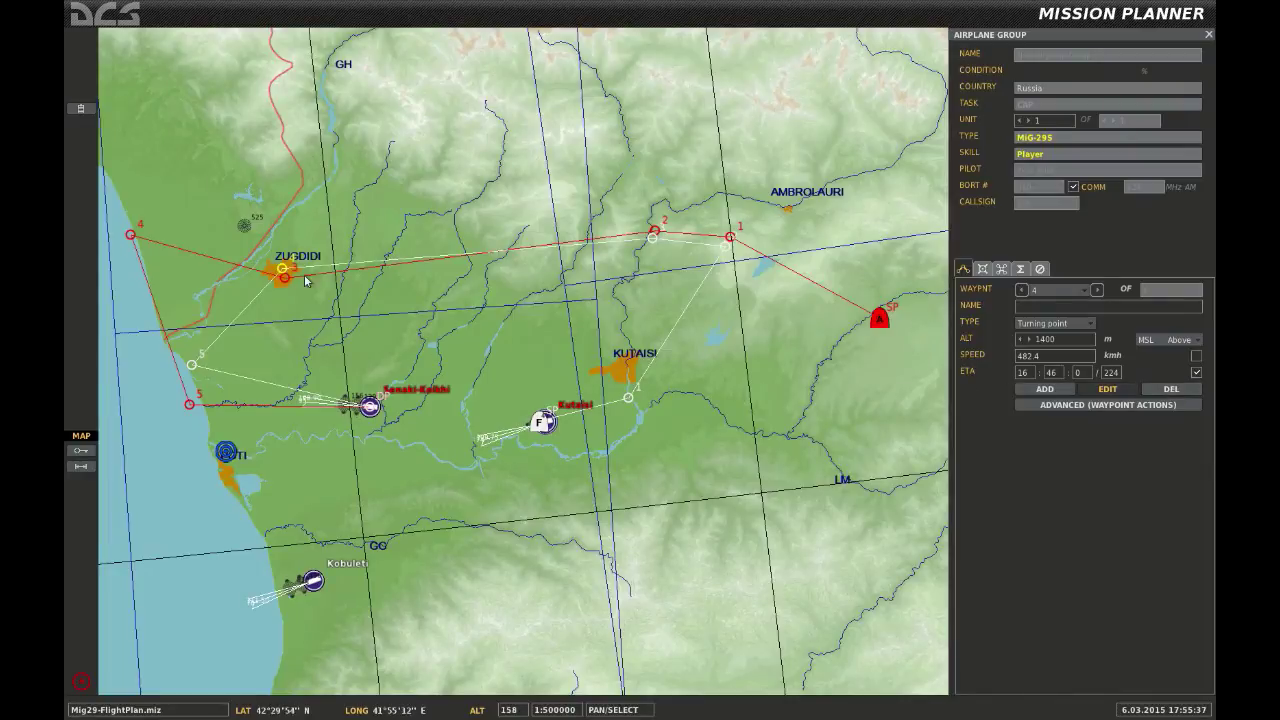
{"action": "left_click_drag", "start_coordinate": [270, 277], "coordinate": [267, 275]}
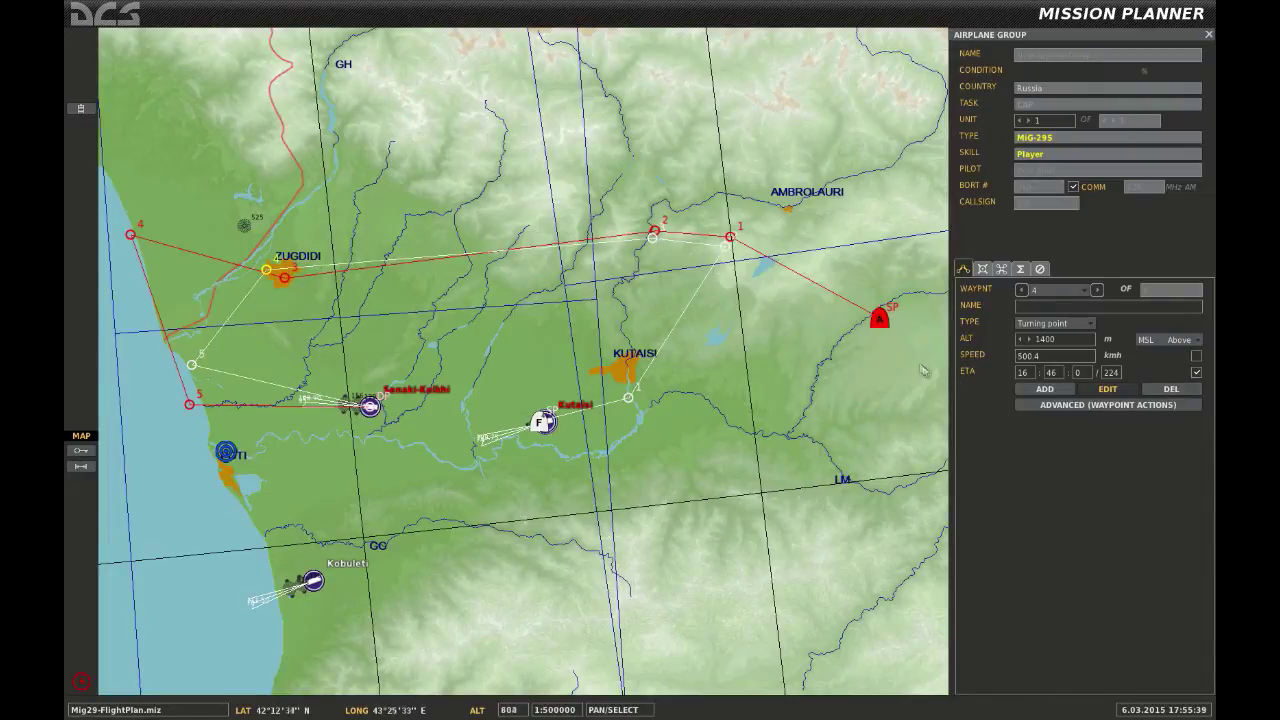
Step: Add waypoint 5 near the northwest coast, move waypoint 6 south, and return to the briefing
{"action": "left_click", "coordinate": [1040, 390]}
{"action": "left_click", "coordinate": [126, 212]}
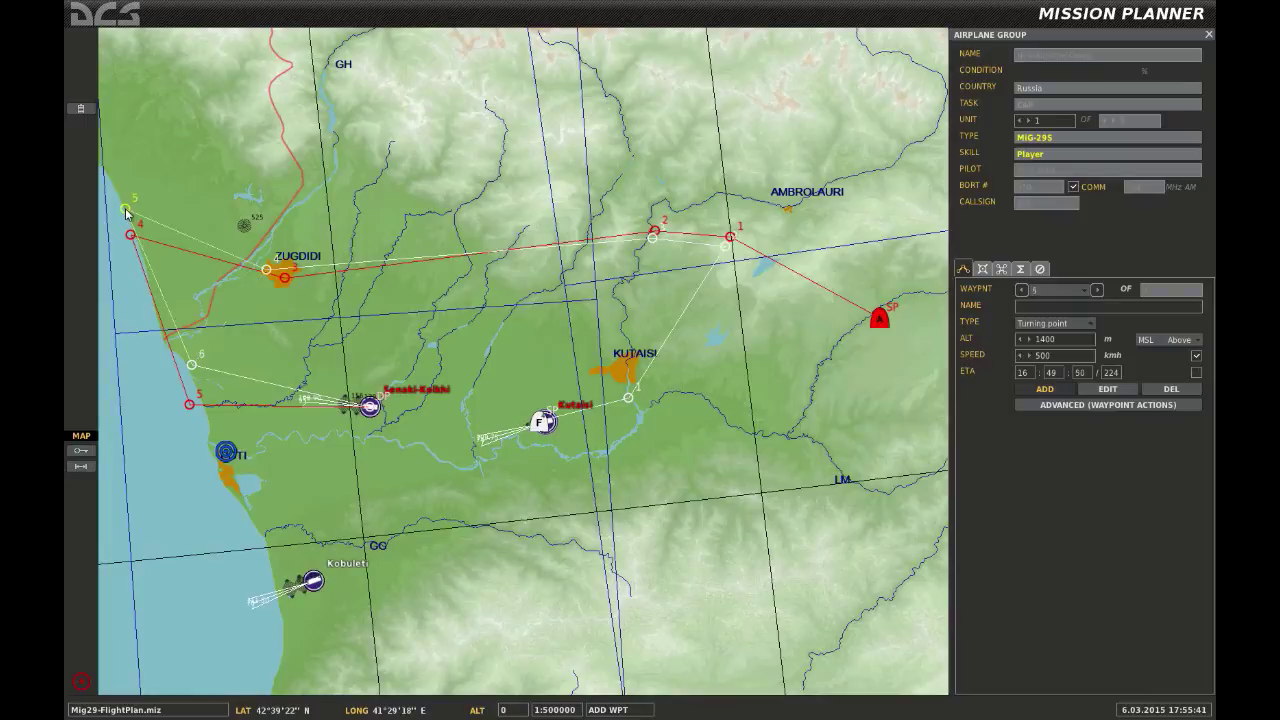
{"action": "left_click", "coordinate": [1098, 391]}
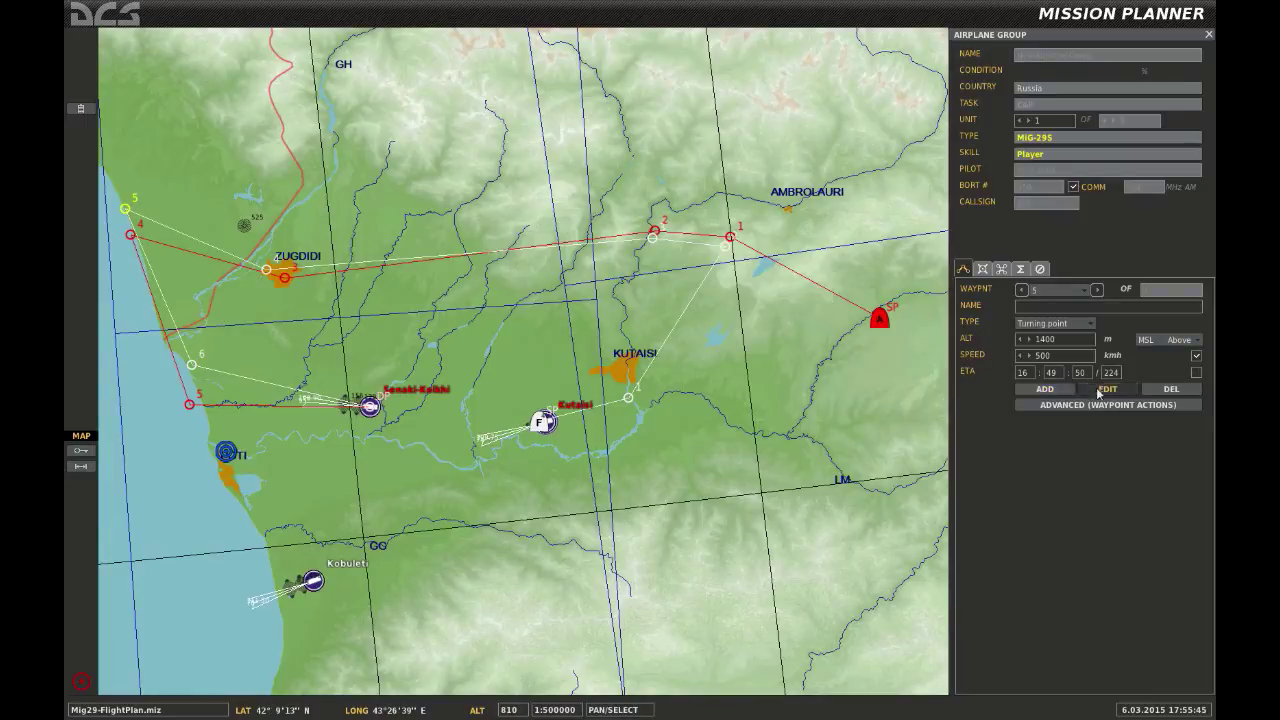
{"action": "left_click_drag", "start_coordinate": [193, 368], "coordinate": [198, 395]}
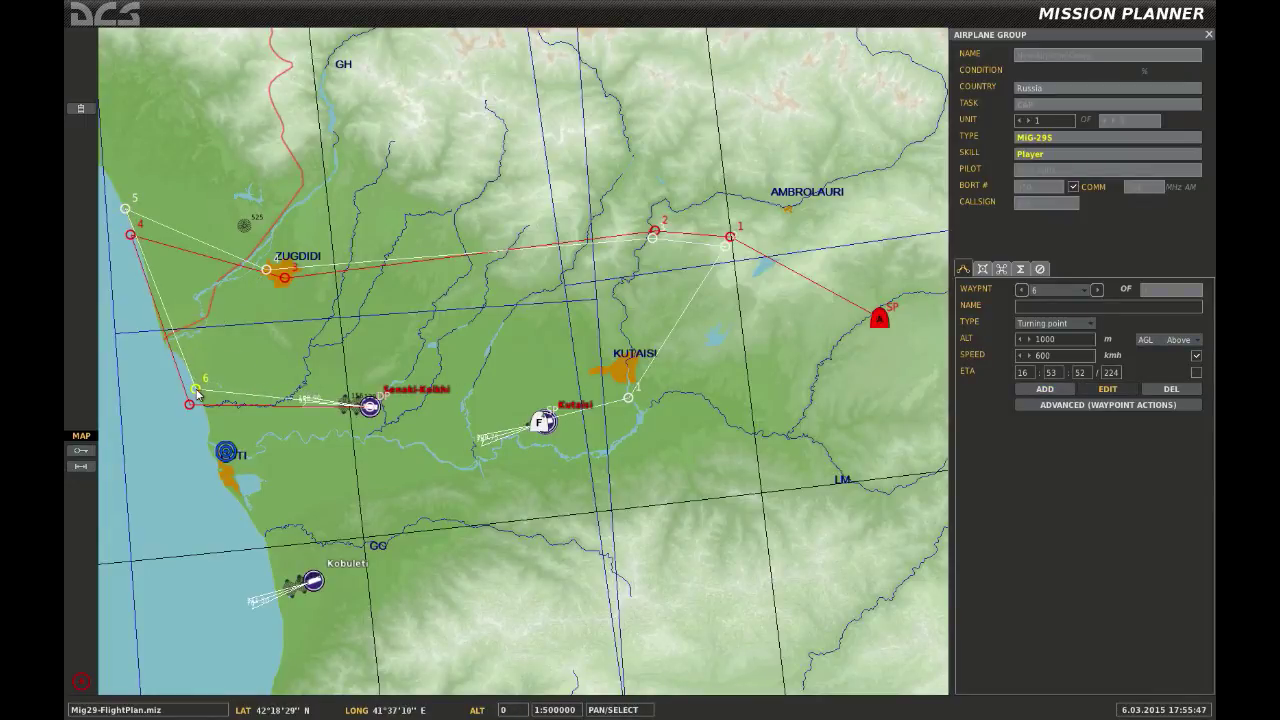
{"action": "left_click", "coordinate": [84, 684]}
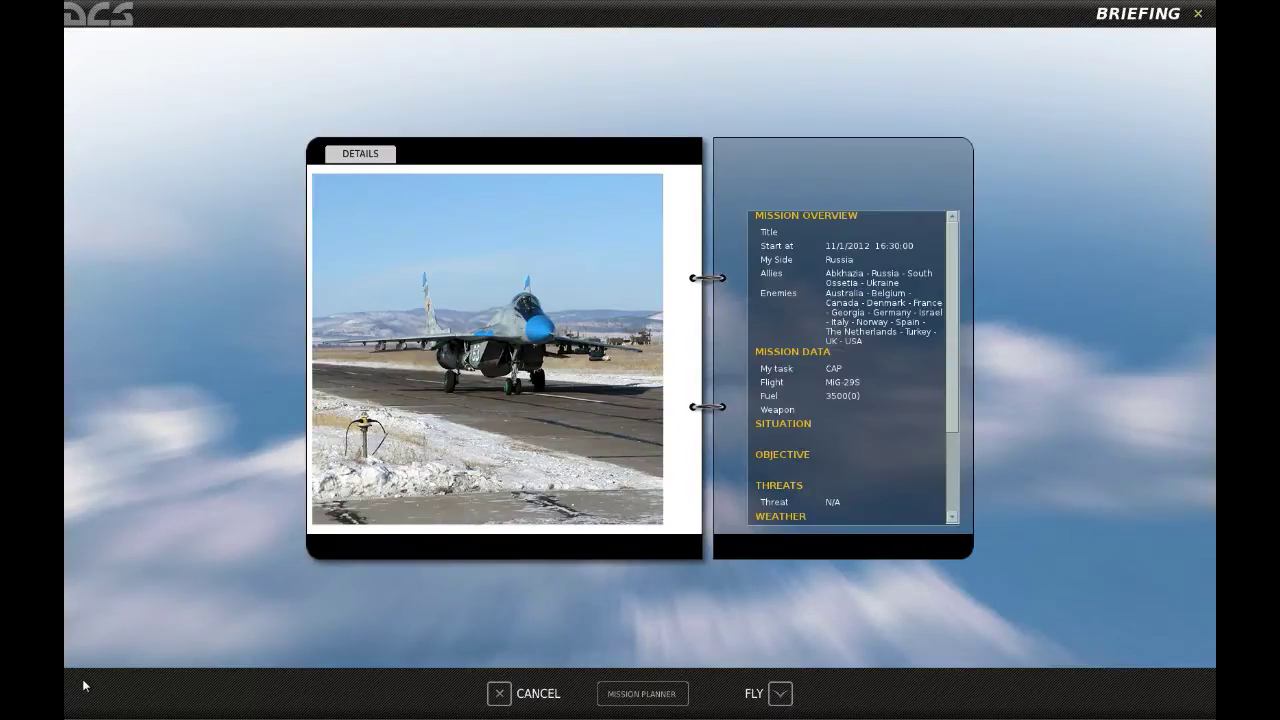
Step: Reopen the mission planner from the briefing screen
{"action": "left_click", "coordinate": [658, 697]}
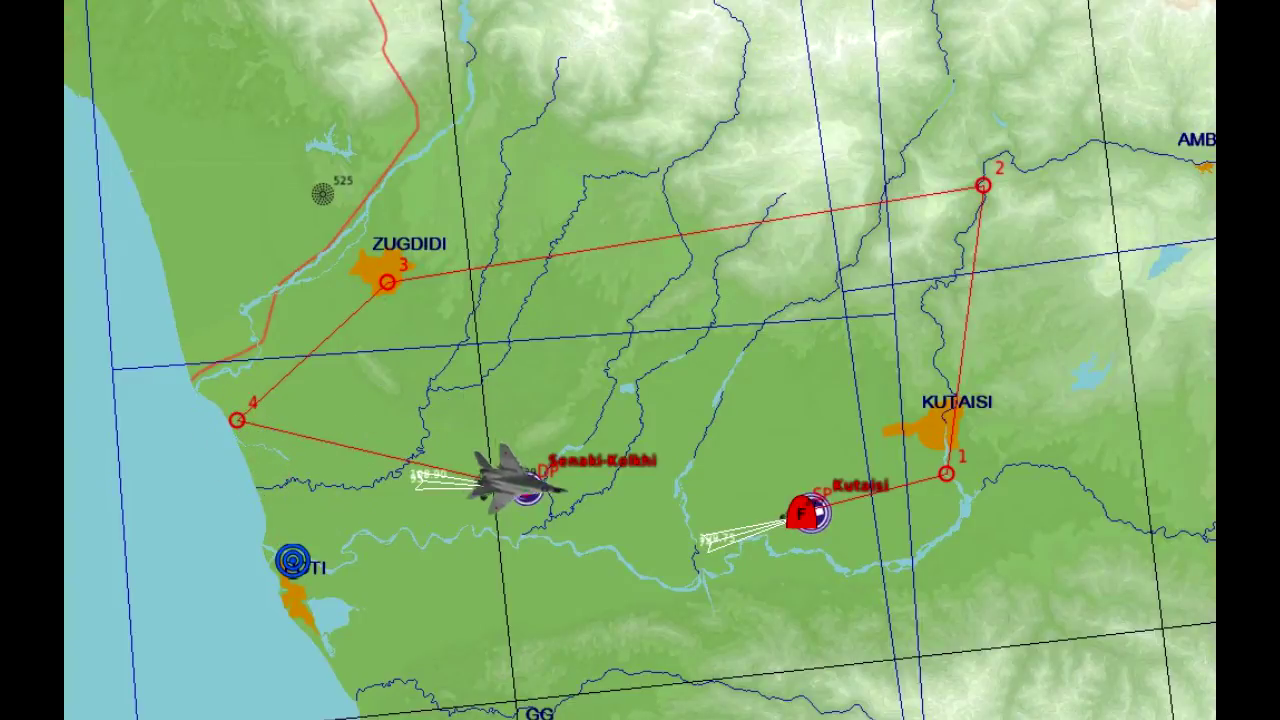
Step: Zoom out the F10 map to see the MiG-29S route
{"action": "scroll", "coordinate": [640, 360], "scroll_direction": "down", "scroll_amount": 3}
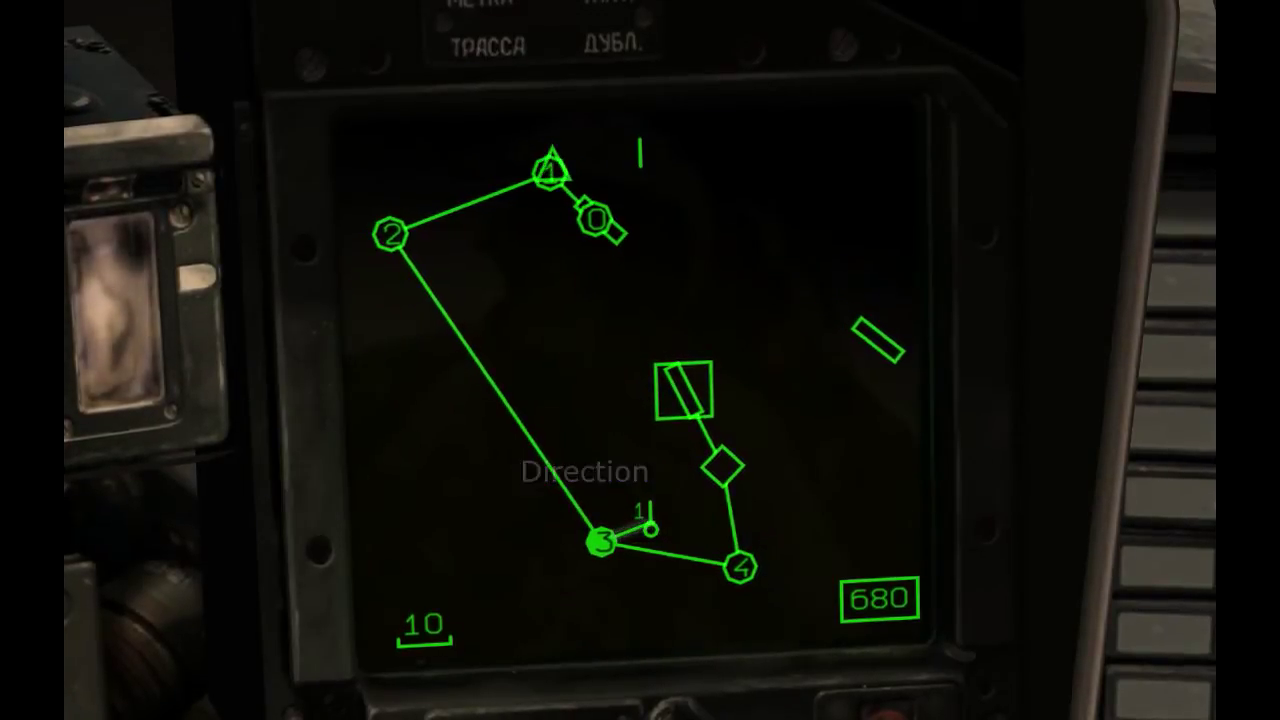
Step: Cycle the active steering waypoint forward and back between waypoints 3 and 4
{"action": "key", "text": "ctrl+grave"}
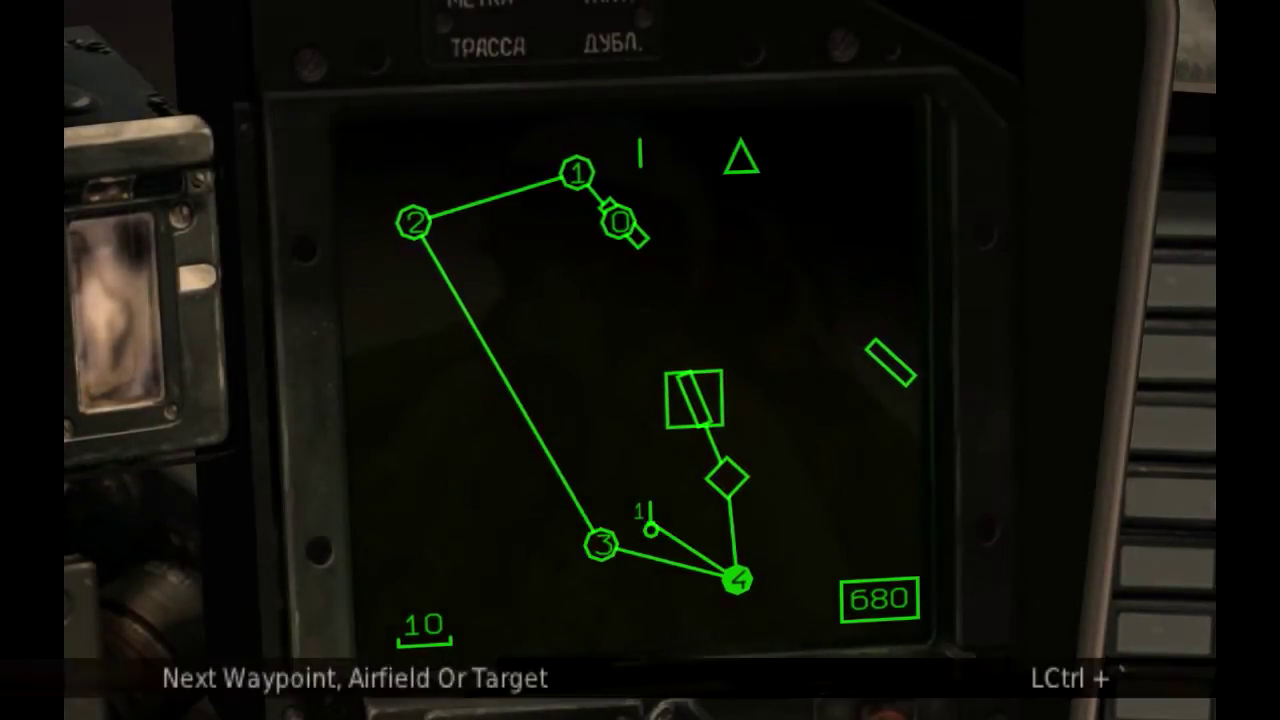
{"action": "key", "text": "alt+grave"}
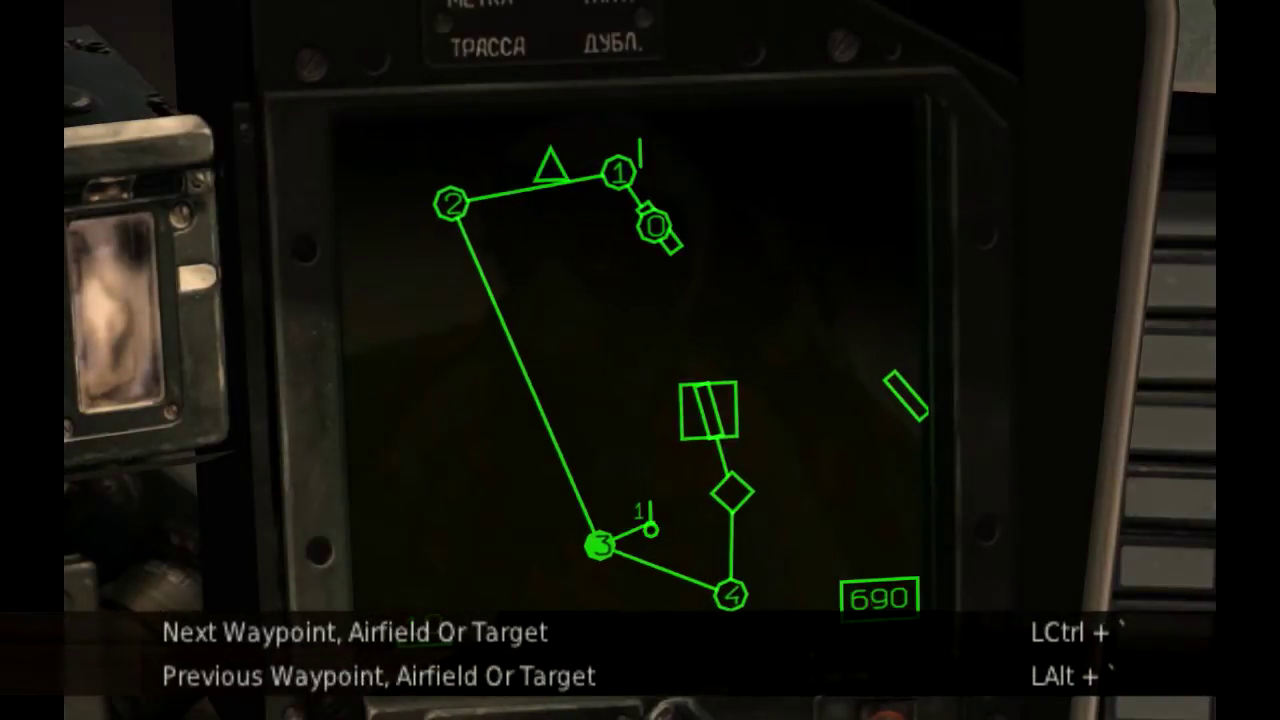
{"action": "key", "text": "ctrl+grave"}
{"action": "key", "text": "ctrl+grave"}
{"action": "key", "text": "ctrl+grave"}
{"action": "key", "text": "ctrl+grave"}
{"action": "key", "text": "ctrl+grave"}
{"action": "key", "text": "alt+grave"}
{"action": "key", "text": "alt+grave"}
{"action": "key", "text": "alt+grave"}
{"action": "key", "text": "alt+grave"}
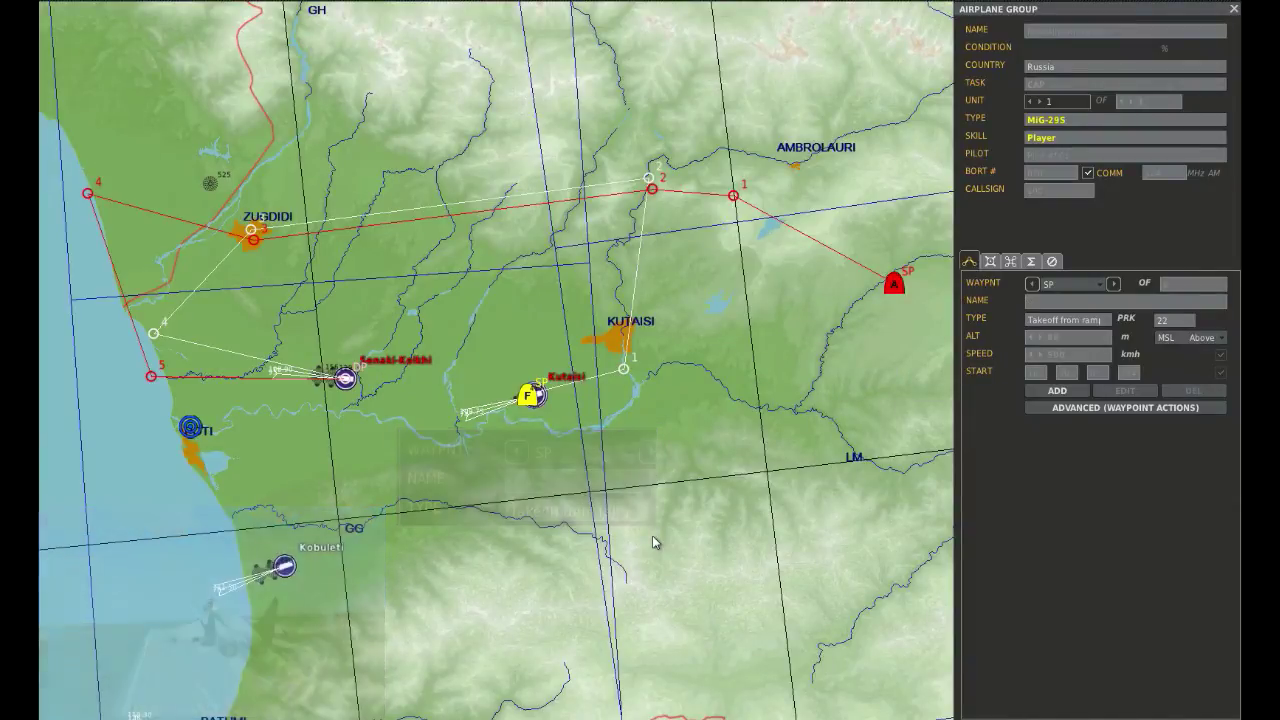
Step: Select the Su-25T group at Kutaisi on the mission planner map
{"action": "left_click", "coordinate": [897, 285]}
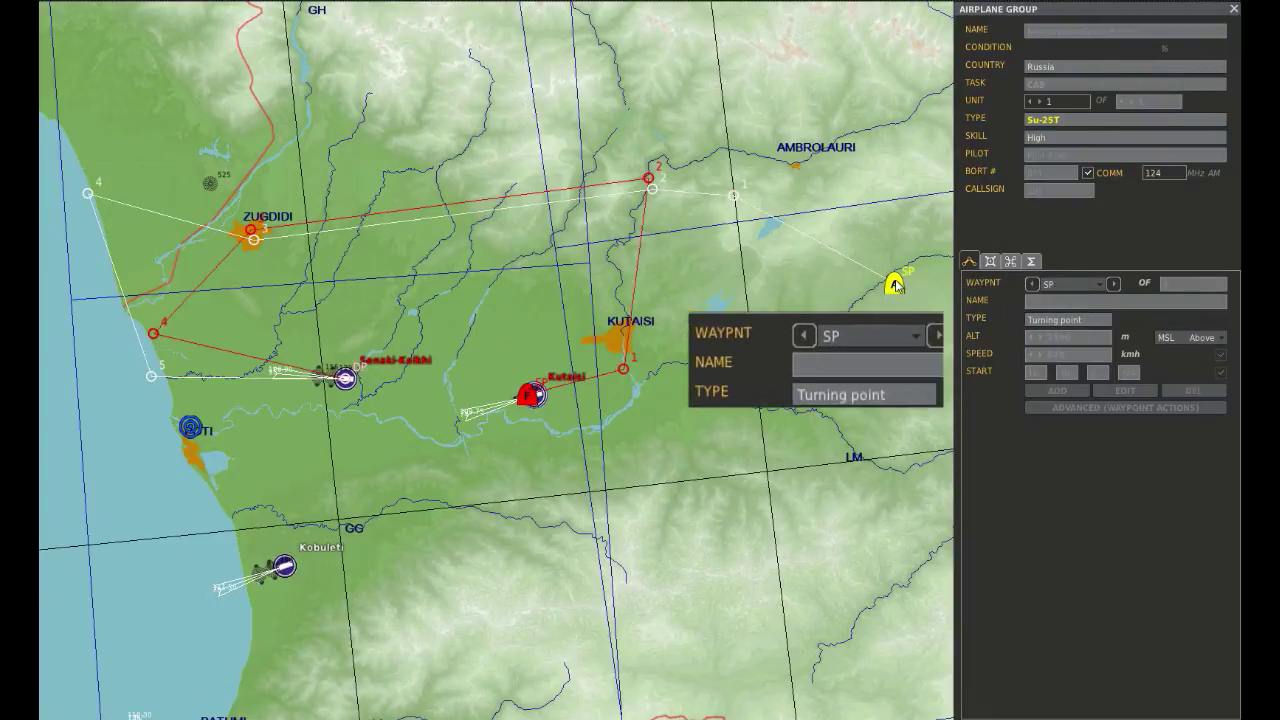